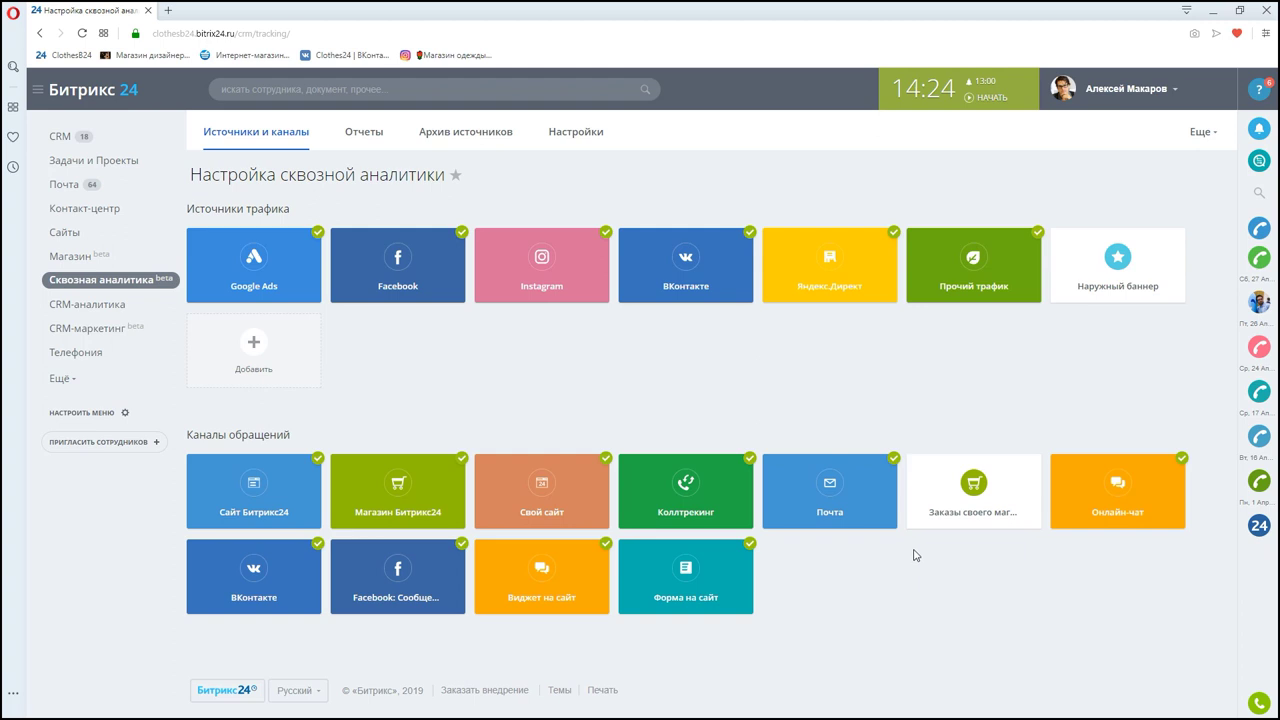
Step: Start a new CRM deal titled "Маленькое черное платье" plus the customer's first name, and set its amount to 5 630 roubles
{"action": "left_click", "coordinate": [89, 207]}
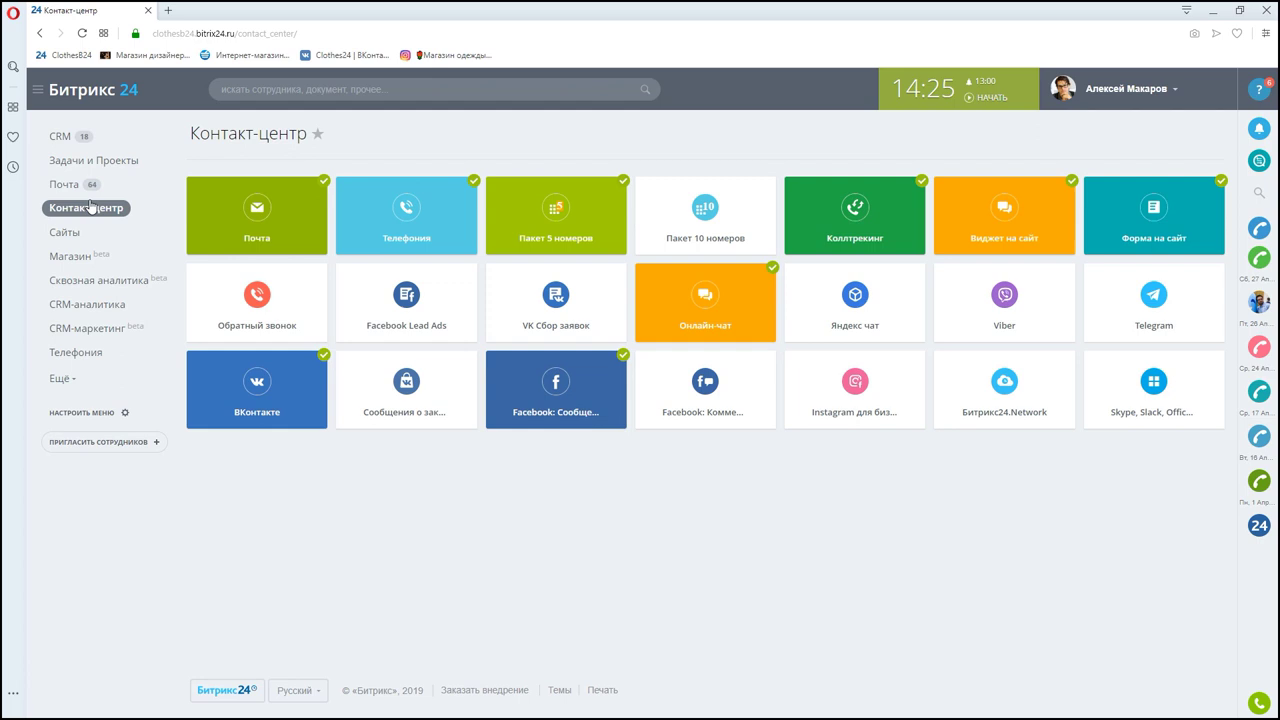
{"action": "left_click", "coordinate": [77, 140]}
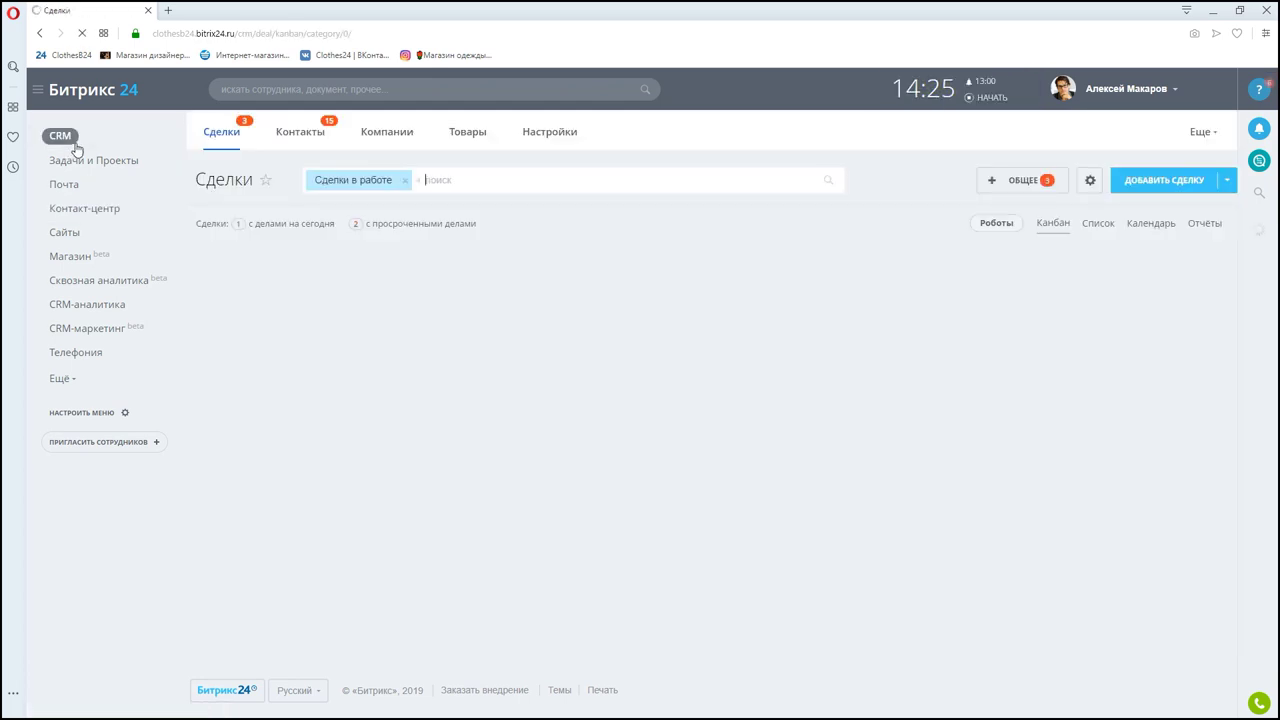
{"action": "left_click", "coordinate": [1019, 244]}
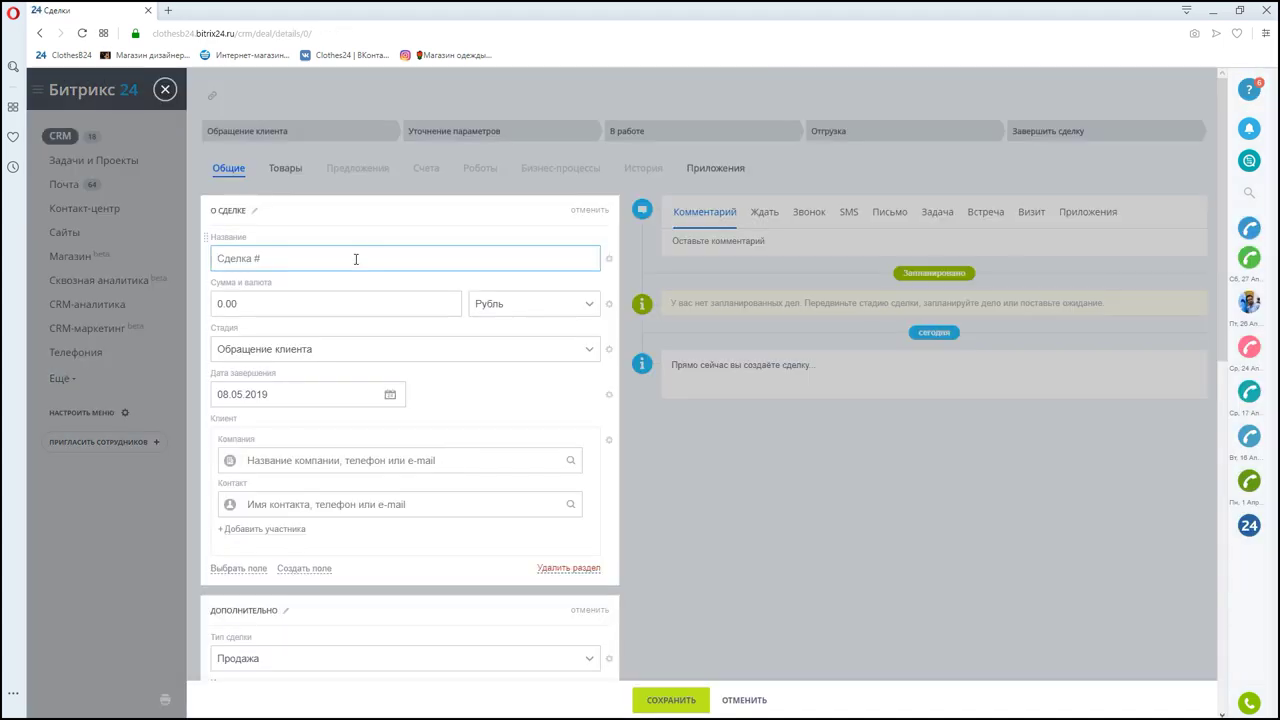
{"action": "type", "text": "Маленькое черное платье - Елена"}
{"action": "key", "text": "Tab"}
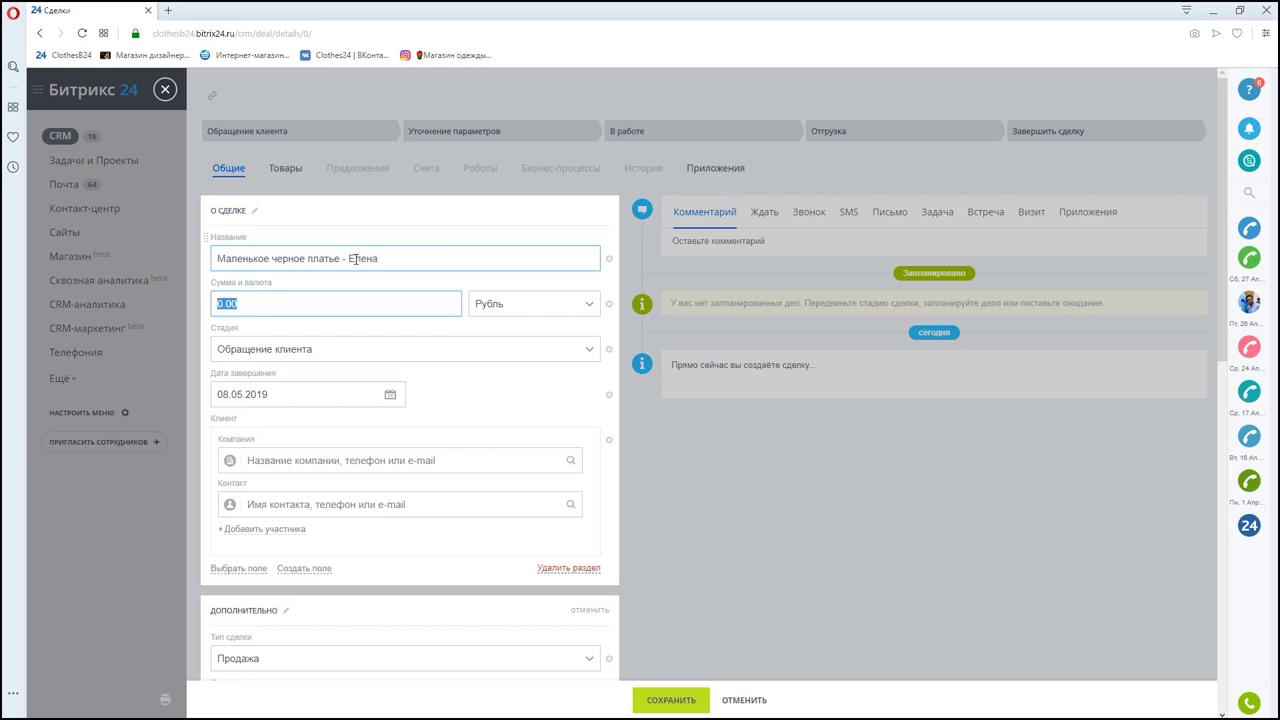
{"action": "type", "text": "5000"}
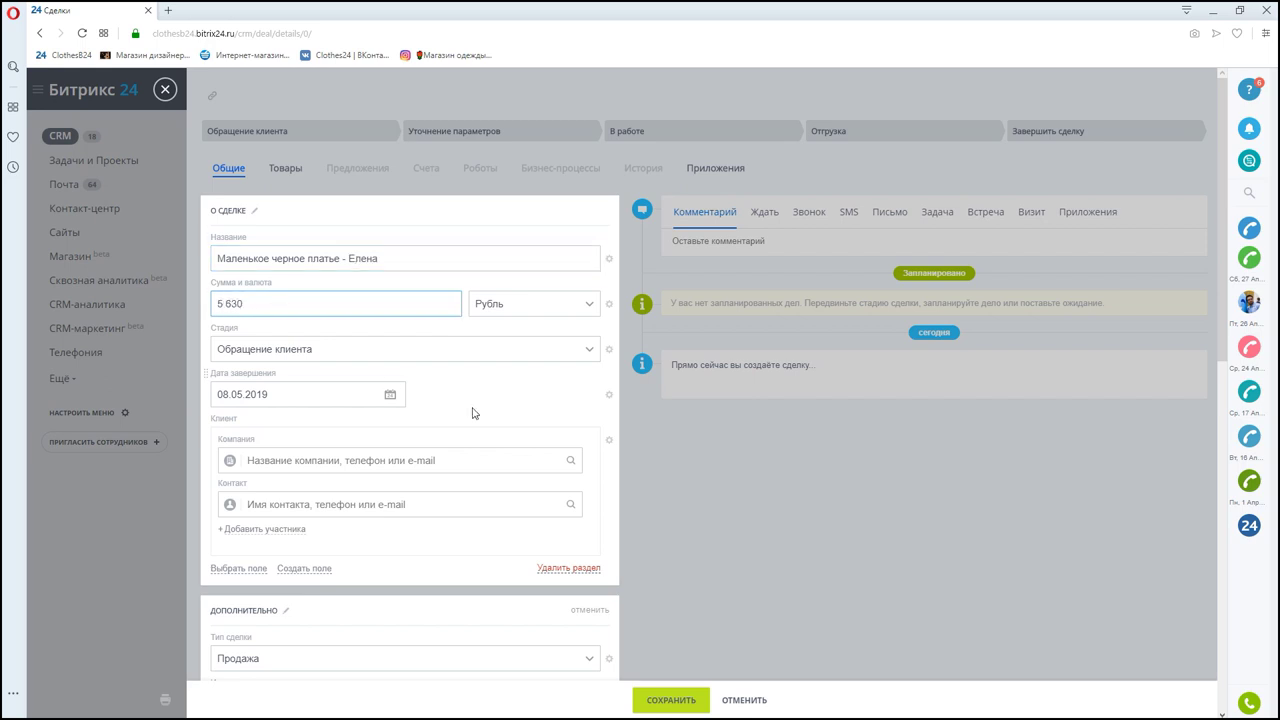
Step: Choose the traffic source in the new deal's "Сквозная аналитика" field within the "Дополнительно" section
{"action": "scroll", "coordinate": [471, 414], "scroll_direction": "down", "scroll_amount": 3}
{"action": "scroll", "coordinate": [474, 383], "scroll_direction": "down", "scroll_amount": 2}
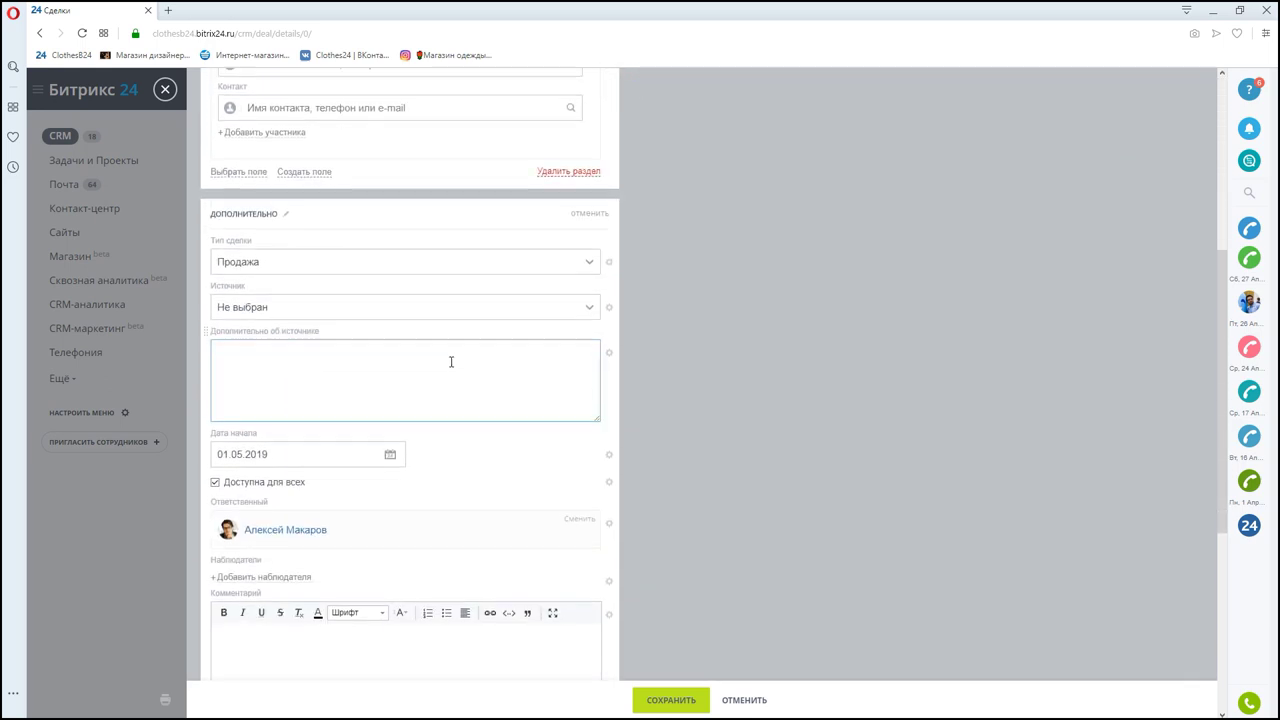
{"action": "left_click", "coordinate": [369, 303]}
{"action": "scroll", "coordinate": [390, 340], "scroll_direction": "down", "scroll_amount": 2}
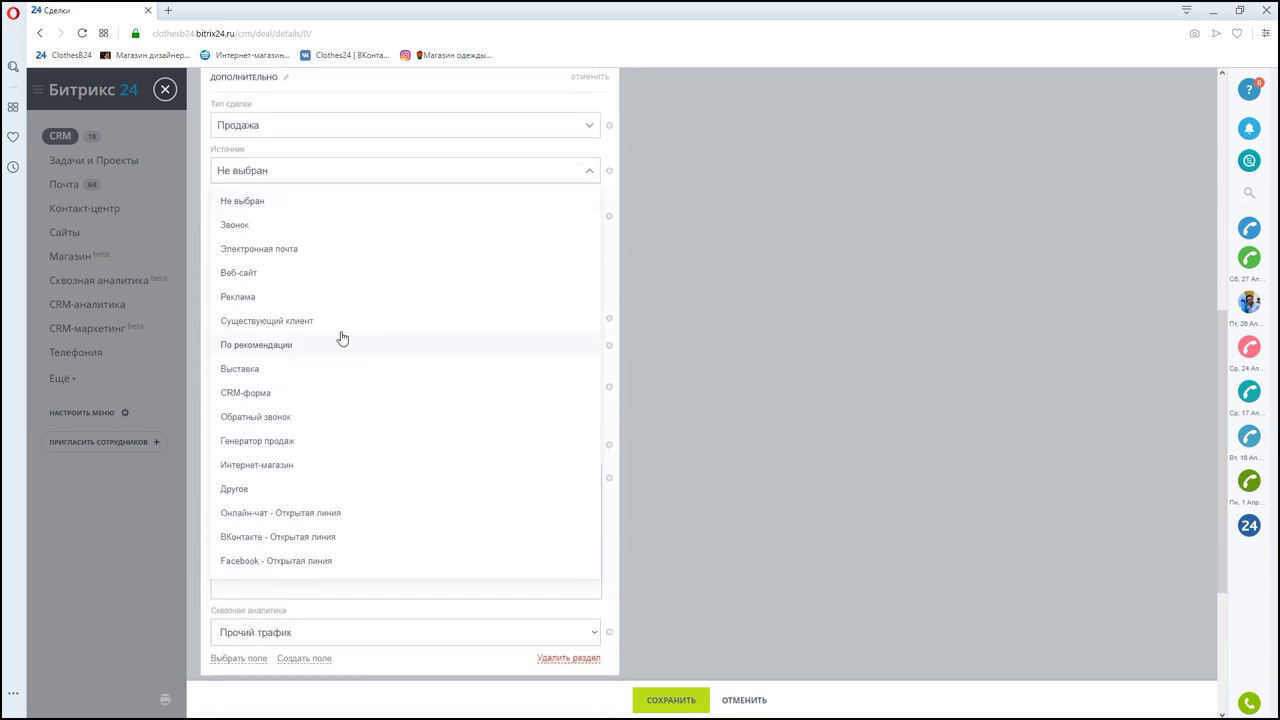
{"action": "left_click", "coordinate": [409, 183]}
{"action": "scroll", "coordinate": [407, 287], "scroll_direction": "down", "scroll_amount": 1}
{"action": "scroll", "coordinate": [437, 371], "scroll_direction": "down", "scroll_amount": 3}
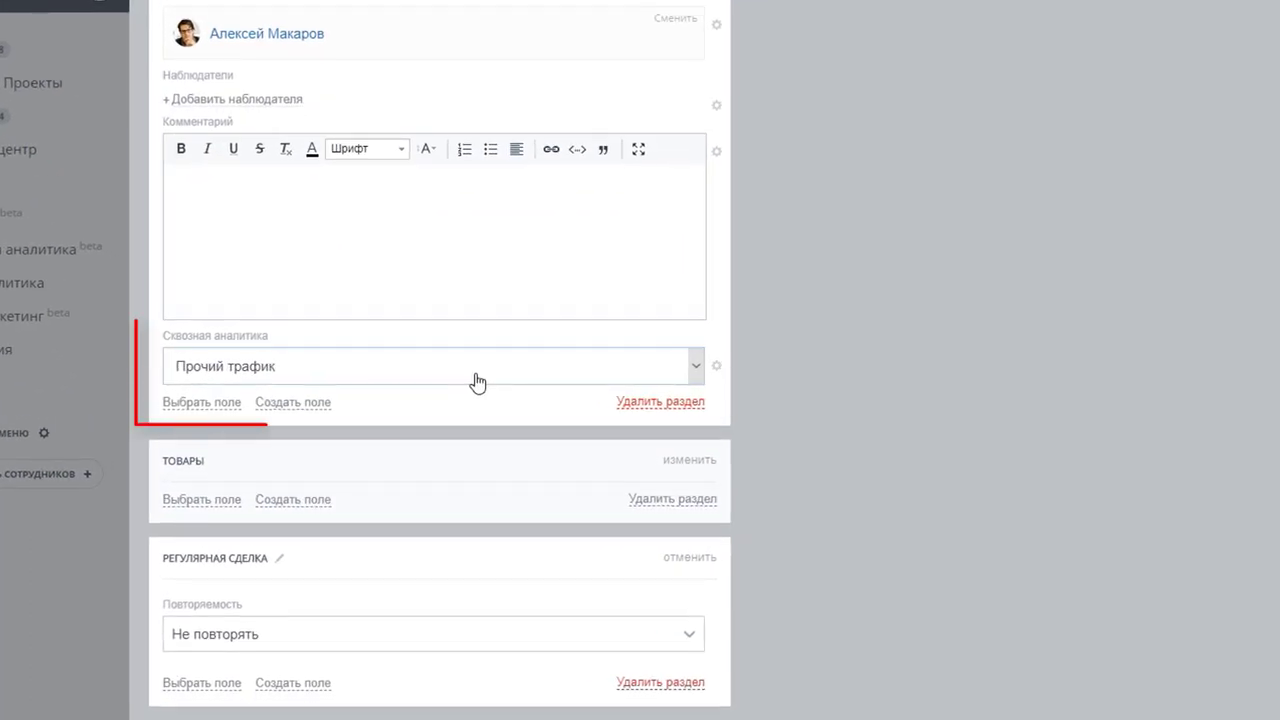
{"action": "left_click", "coordinate": [438, 372]}
{"action": "left_click", "coordinate": [320, 500]}
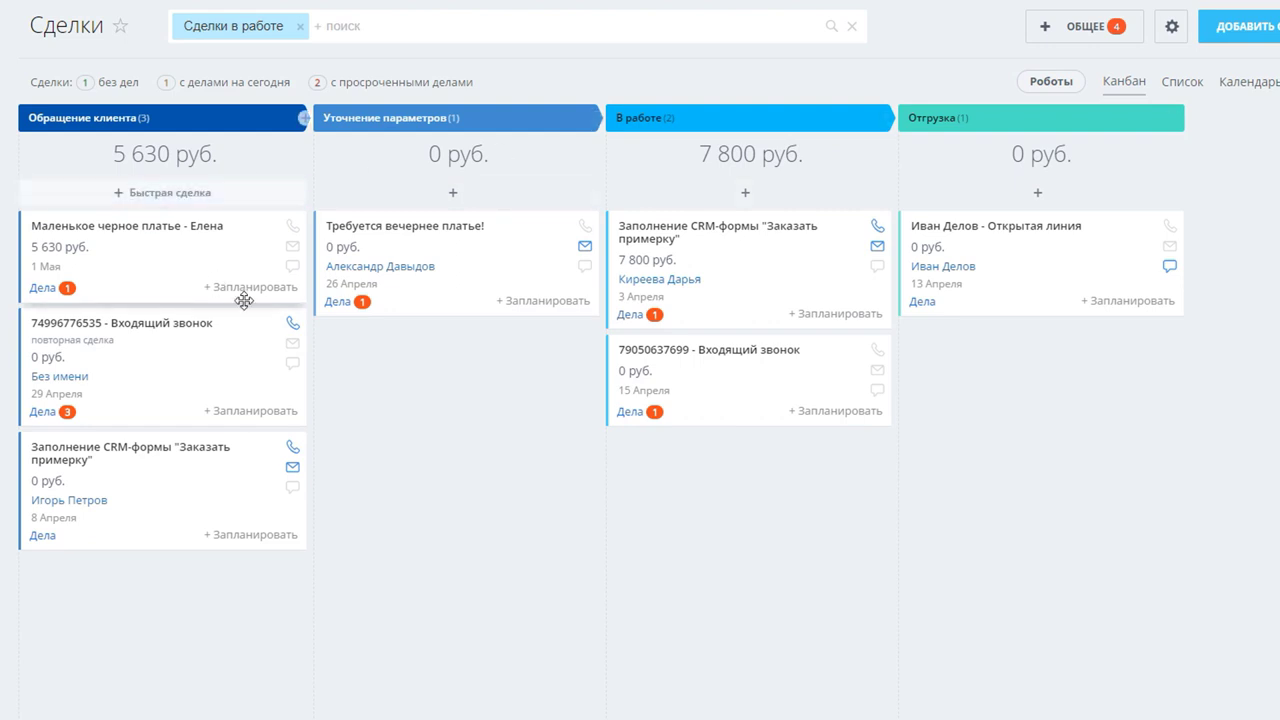
Step: Move the "Маленькое черное платье" deal along the kanban board to "В работе" and on to "Отгрузка"
{"action": "left_click_drag", "start_coordinate": [240, 293], "coordinate": [623, 234]}
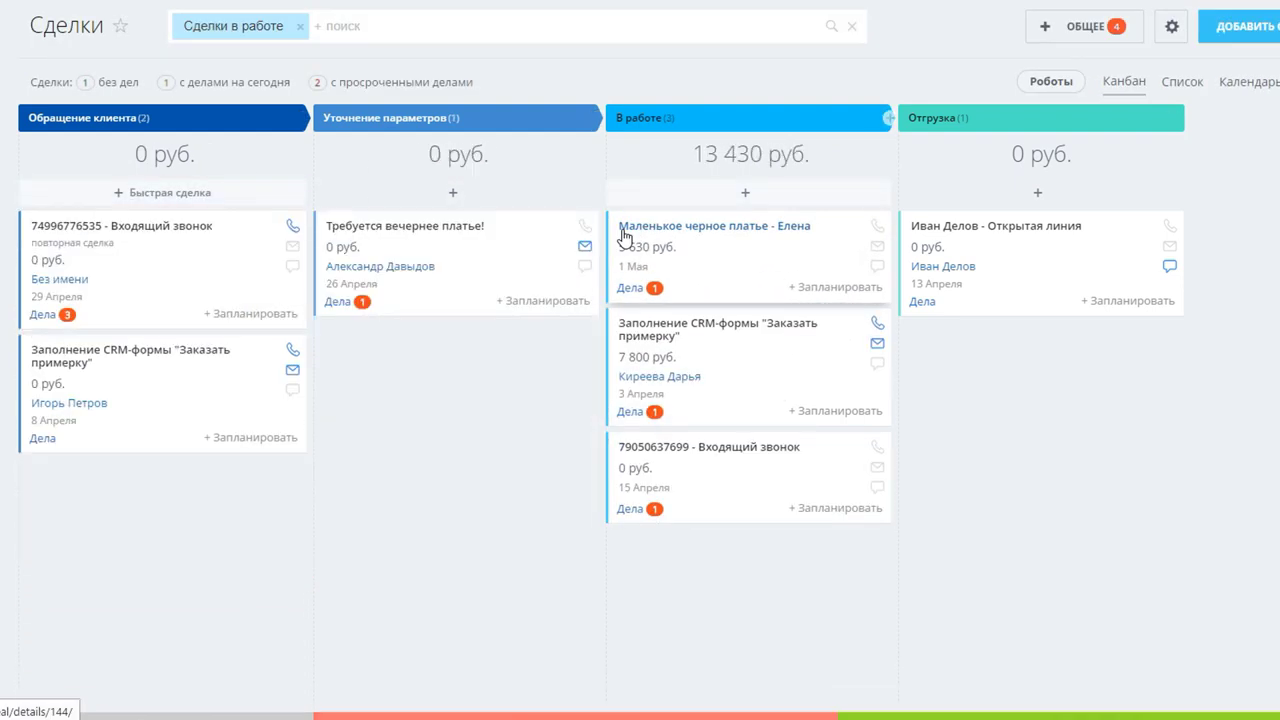
{"action": "left_click_drag", "start_coordinate": [766, 269], "coordinate": [952, 372]}
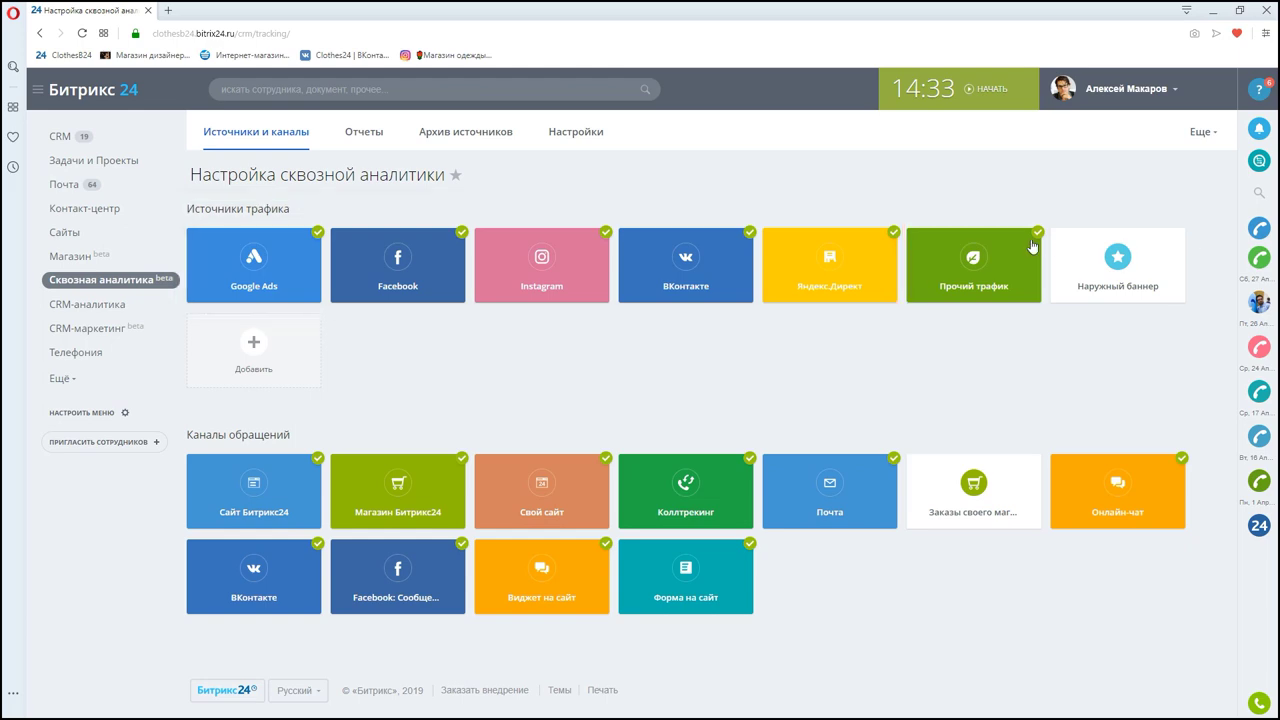
Step: Start a new advertising expense for the "Наружный баннер" traffic source with an amount of 15000 roubles
{"action": "left_click", "coordinate": [844, 280]}
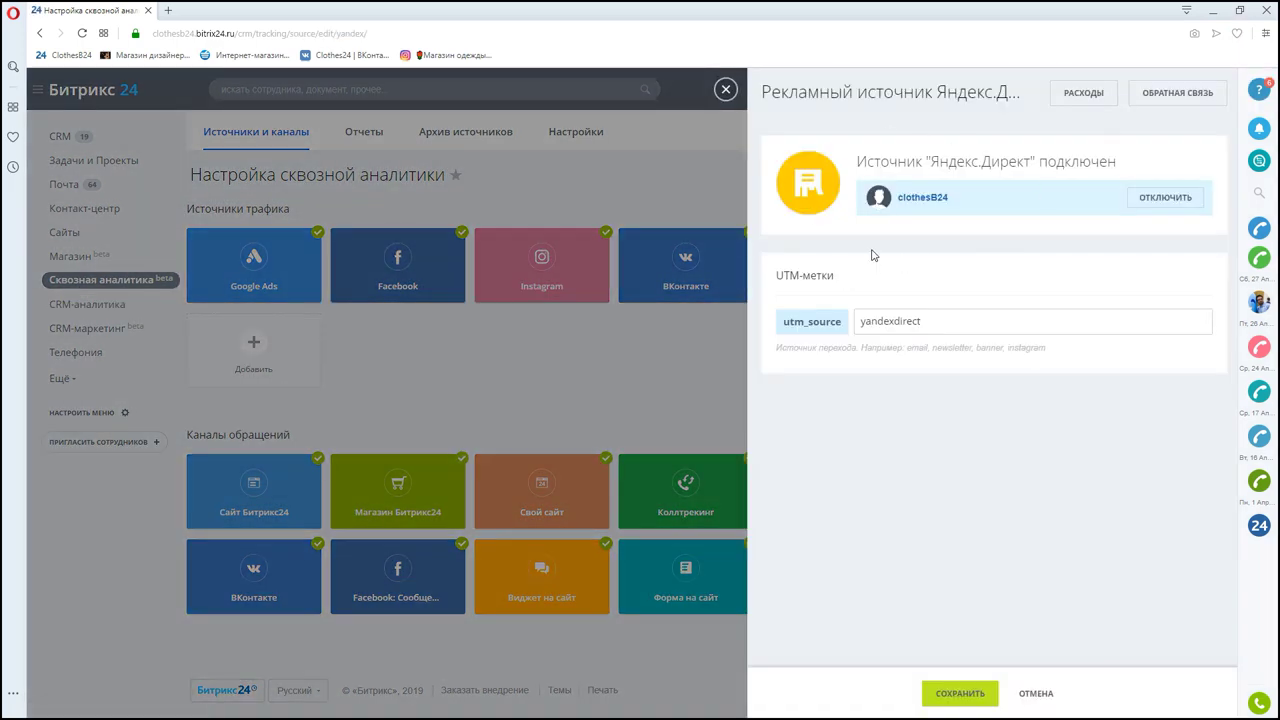
{"action": "left_click", "coordinate": [686, 317]}
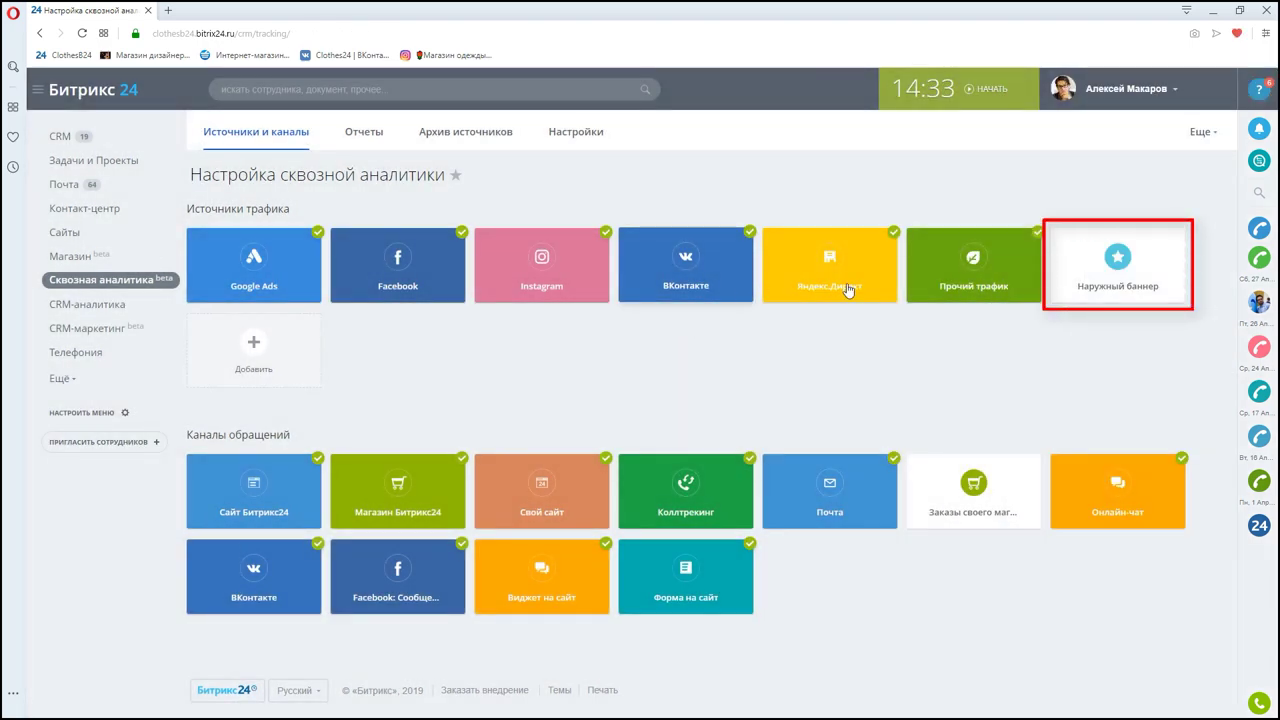
{"action": "left_click", "coordinate": [1063, 268]}
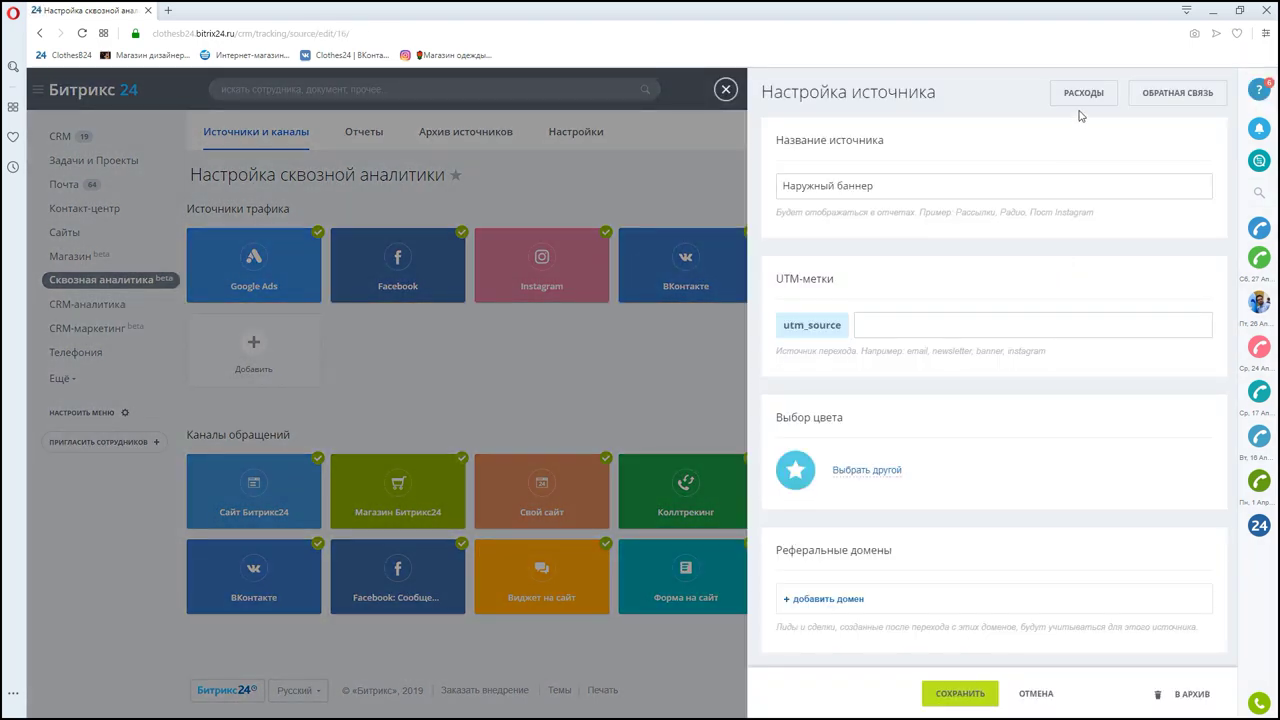
{"action": "left_click", "coordinate": [1081, 97]}
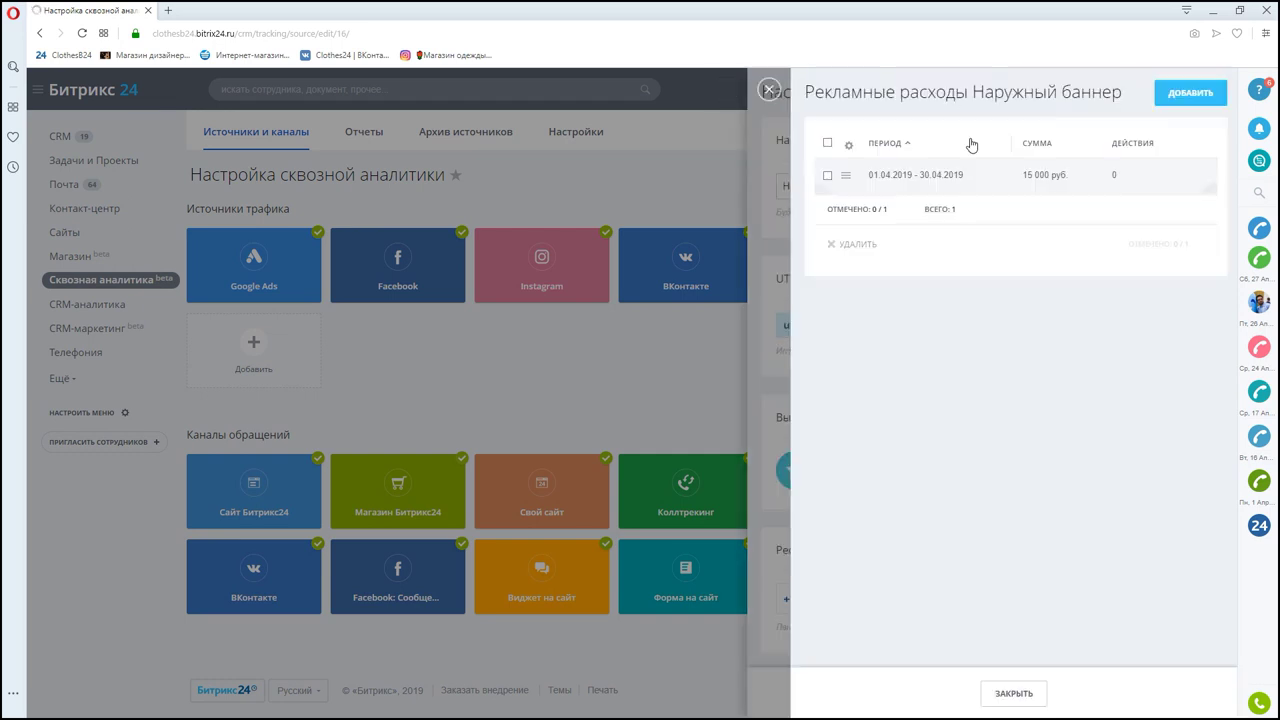
{"action": "left_click", "coordinate": [1158, 102]}
{"action": "double_click", "coordinate": [956, 346]}
{"action": "type", "text": "15000"}
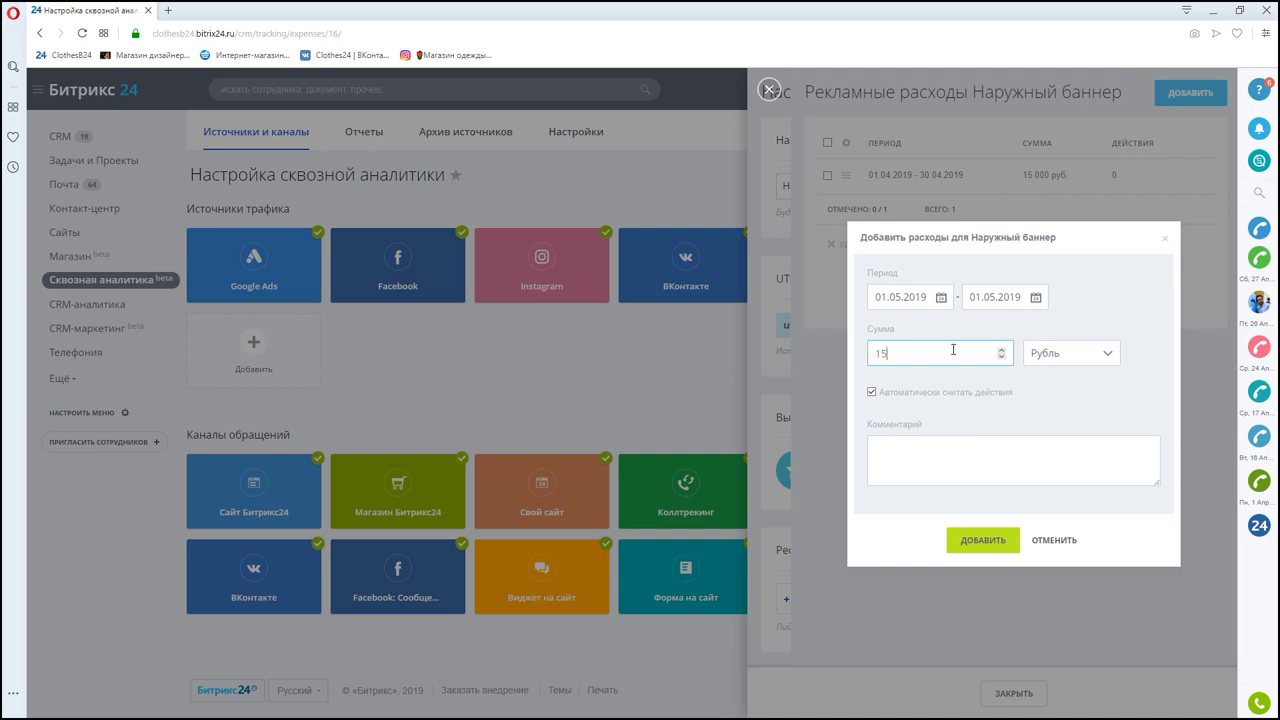
Step: End the banner expense period on 31.05.2019, comment "Размещение баннера на Май 2019", add the expense and save the source
{"action": "left_click", "coordinate": [949, 454]}
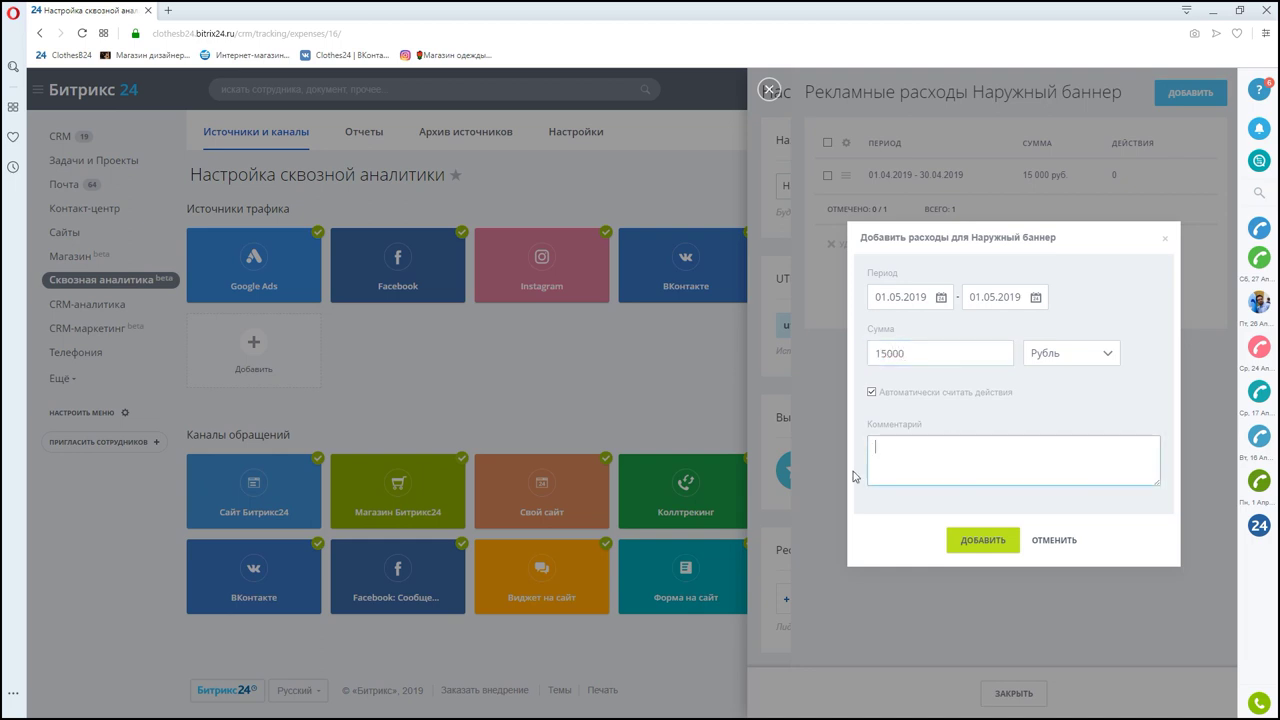
{"action": "left_click", "coordinate": [1035, 299]}
{"action": "left_click", "coordinate": [1052, 425]}
{"action": "left_click", "coordinate": [960, 452]}
{"action": "type", "text": "Размещение баннера на Май 2019"}
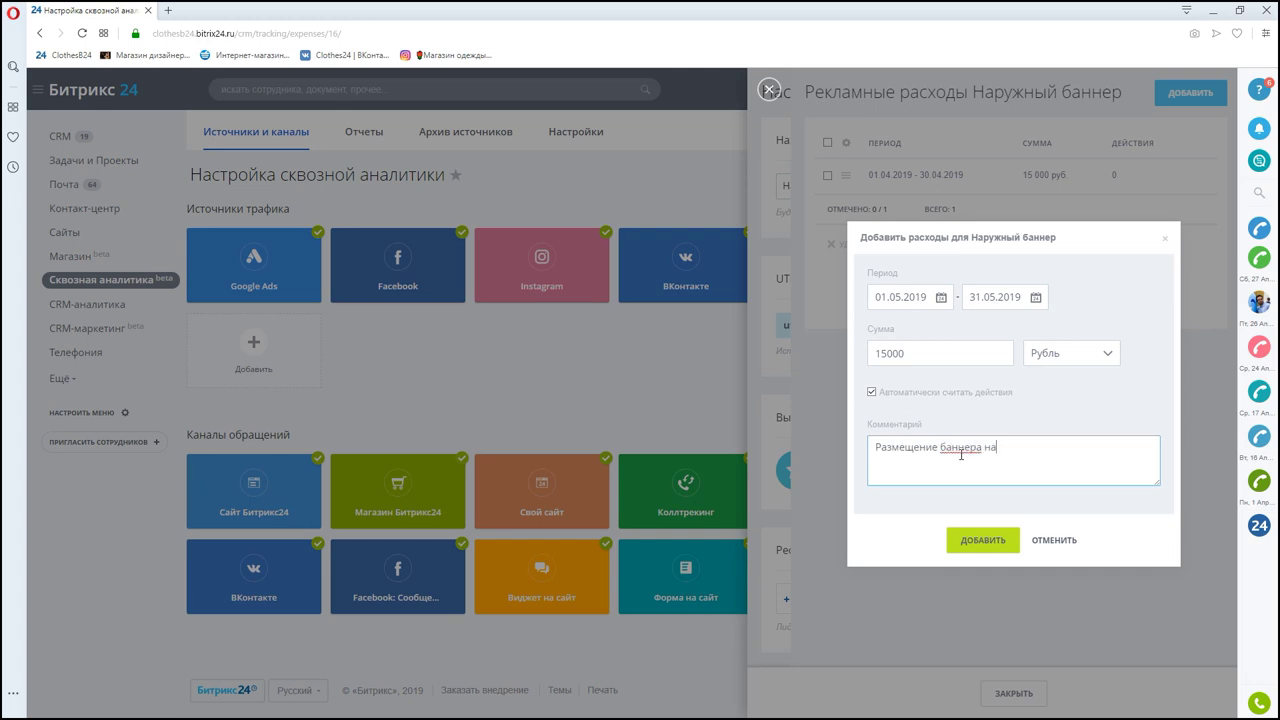
{"action": "left_click", "coordinate": [982, 538]}
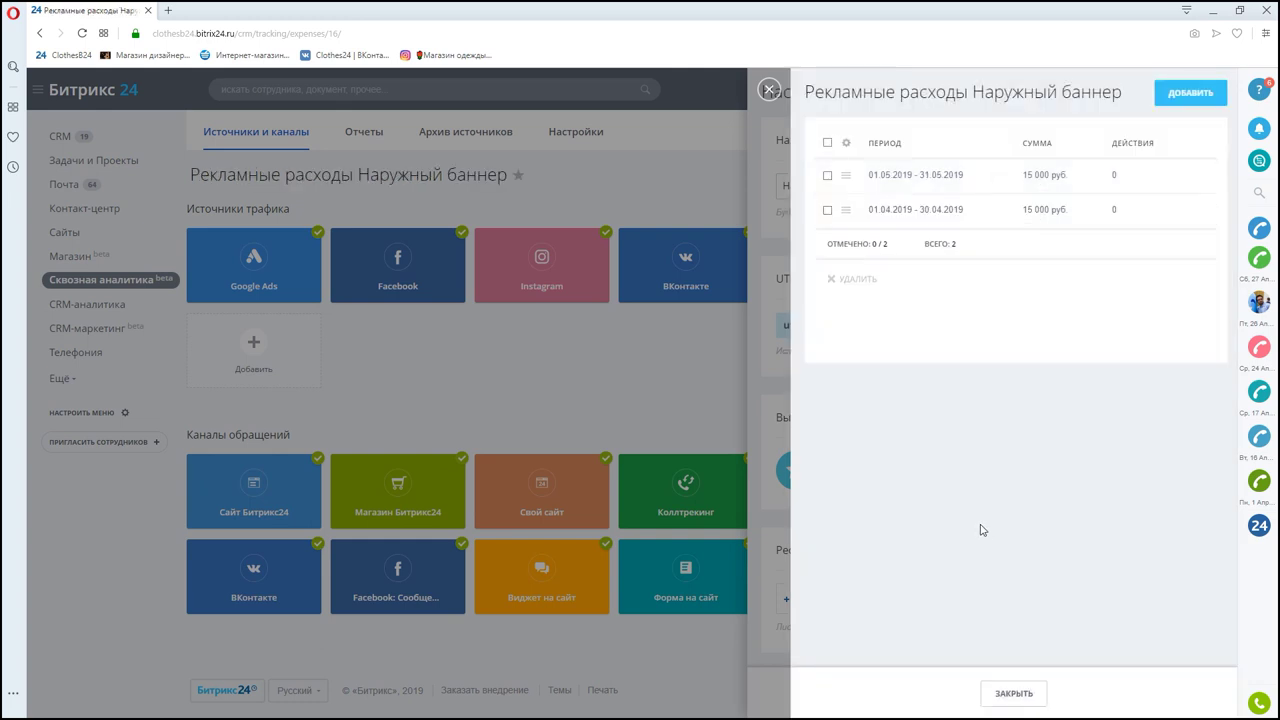
{"action": "left_click", "coordinate": [747, 166]}
{"action": "left_click", "coordinate": [965, 693]}
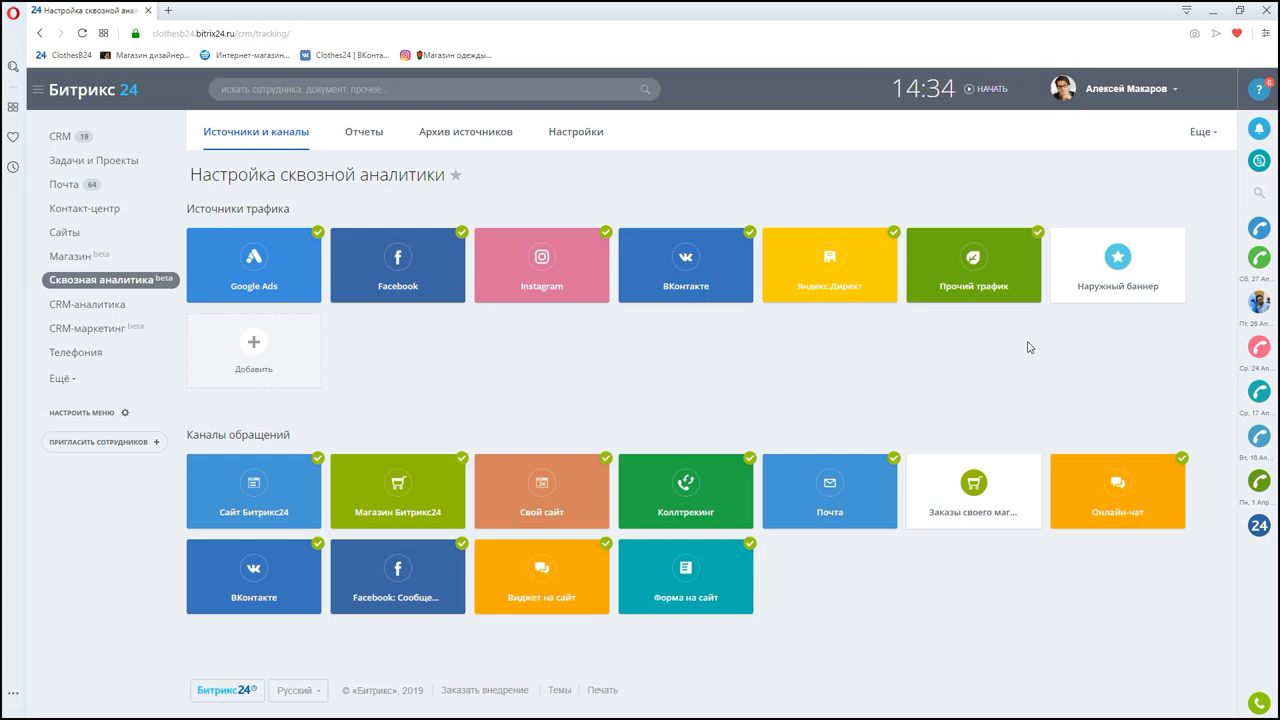
Step: Start a new advertising expense of 15000 roubles for the "ВКонтакте" traffic source with the comment "Оплата работы специалиста"
{"action": "left_click", "coordinate": [700, 302]}
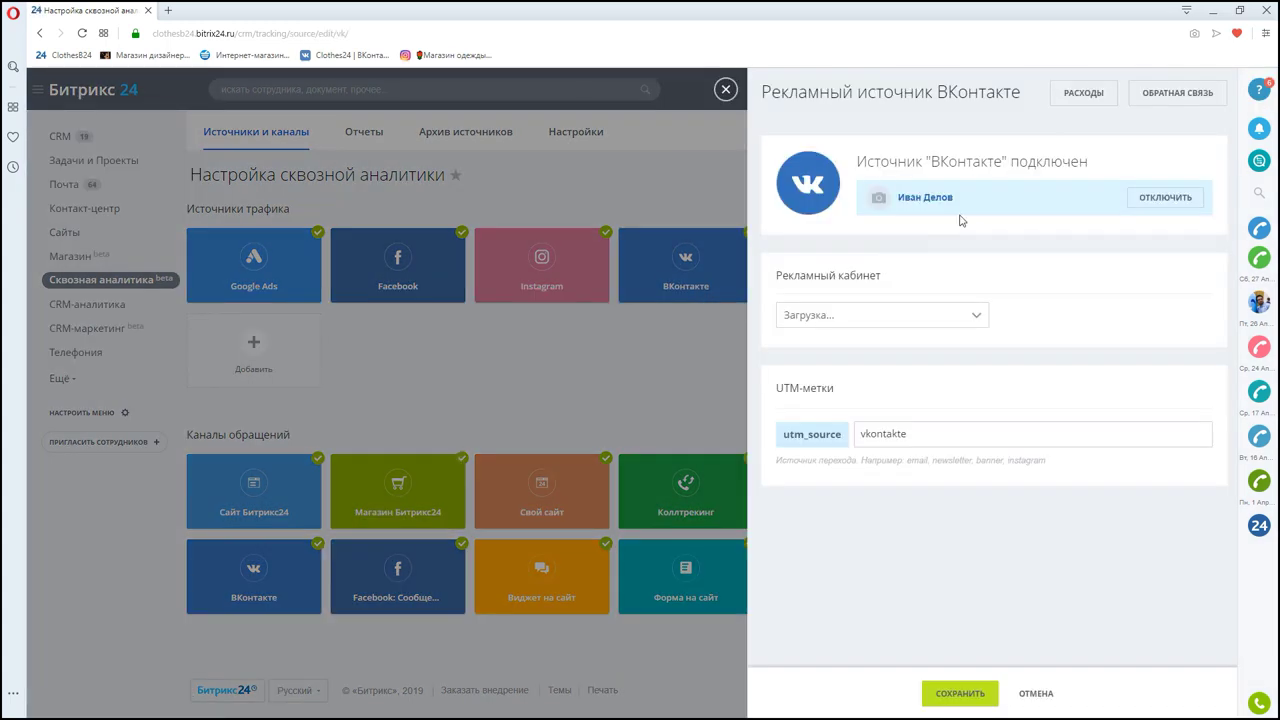
{"action": "left_click", "coordinate": [1090, 95]}
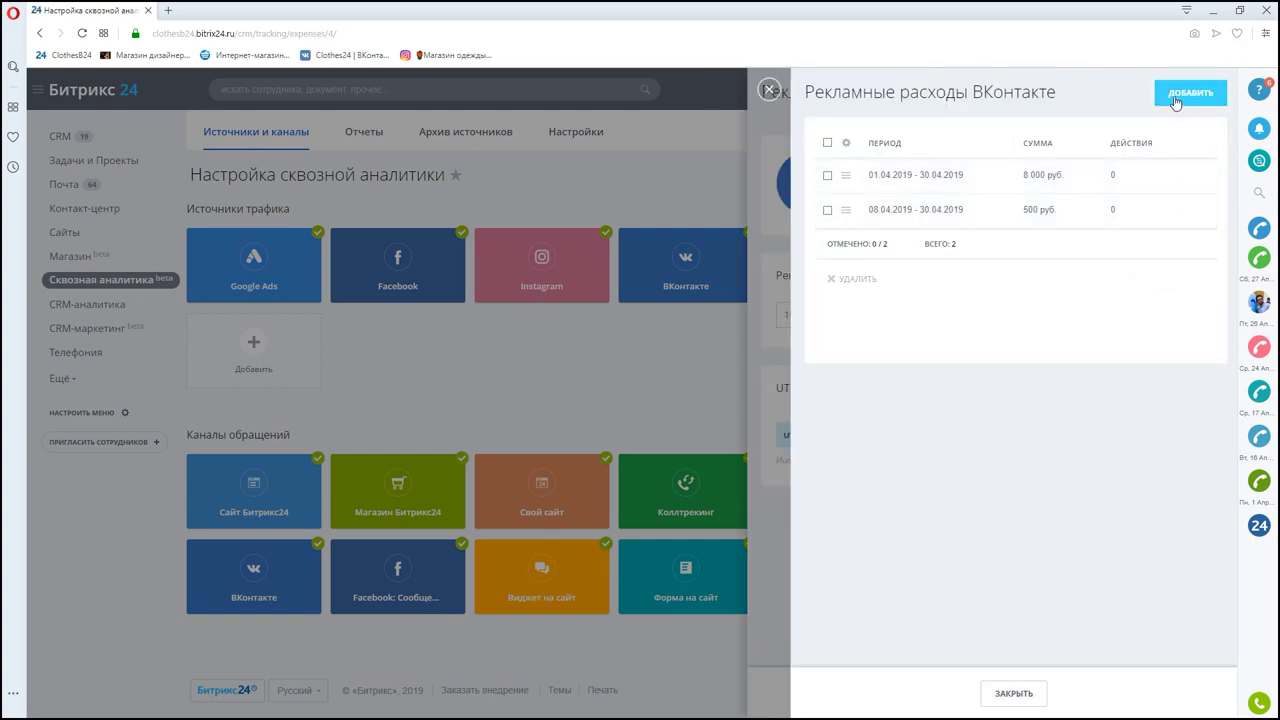
{"action": "left_click", "coordinate": [1176, 103]}
{"action": "type", "text": "15000"}
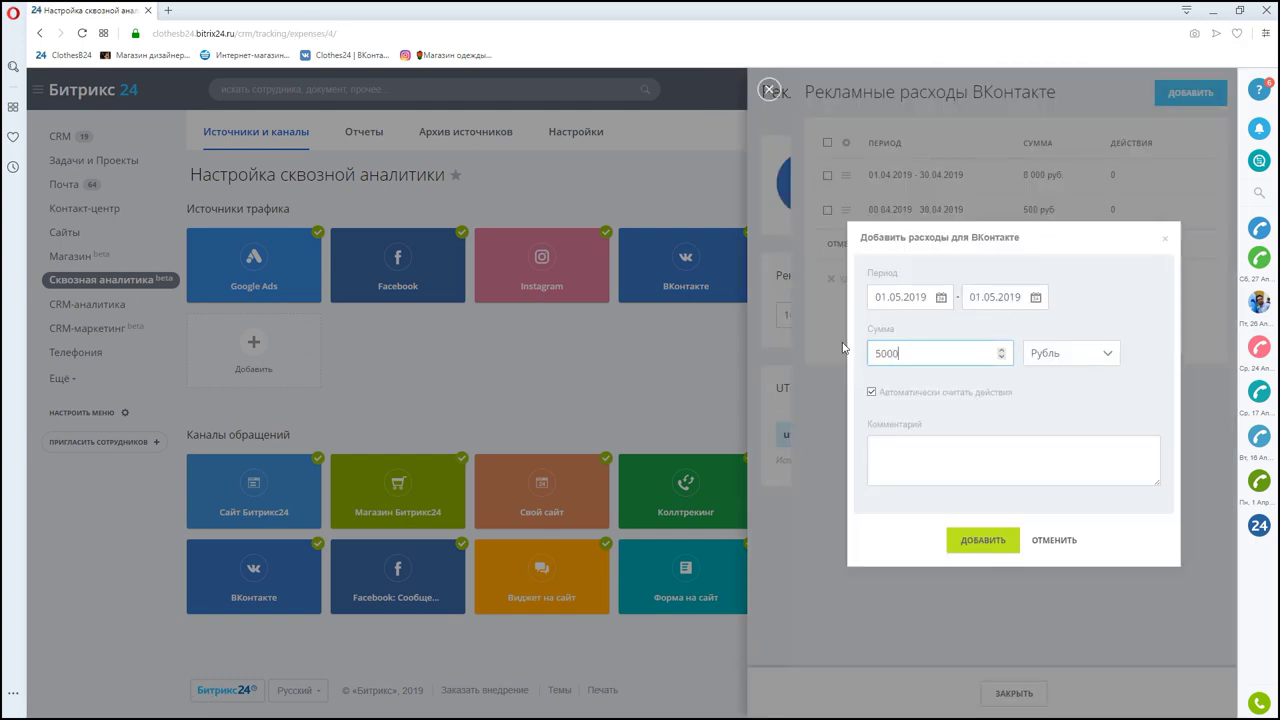
{"action": "left_click", "coordinate": [921, 442]}
{"action": "type", "text": "Оплат"}
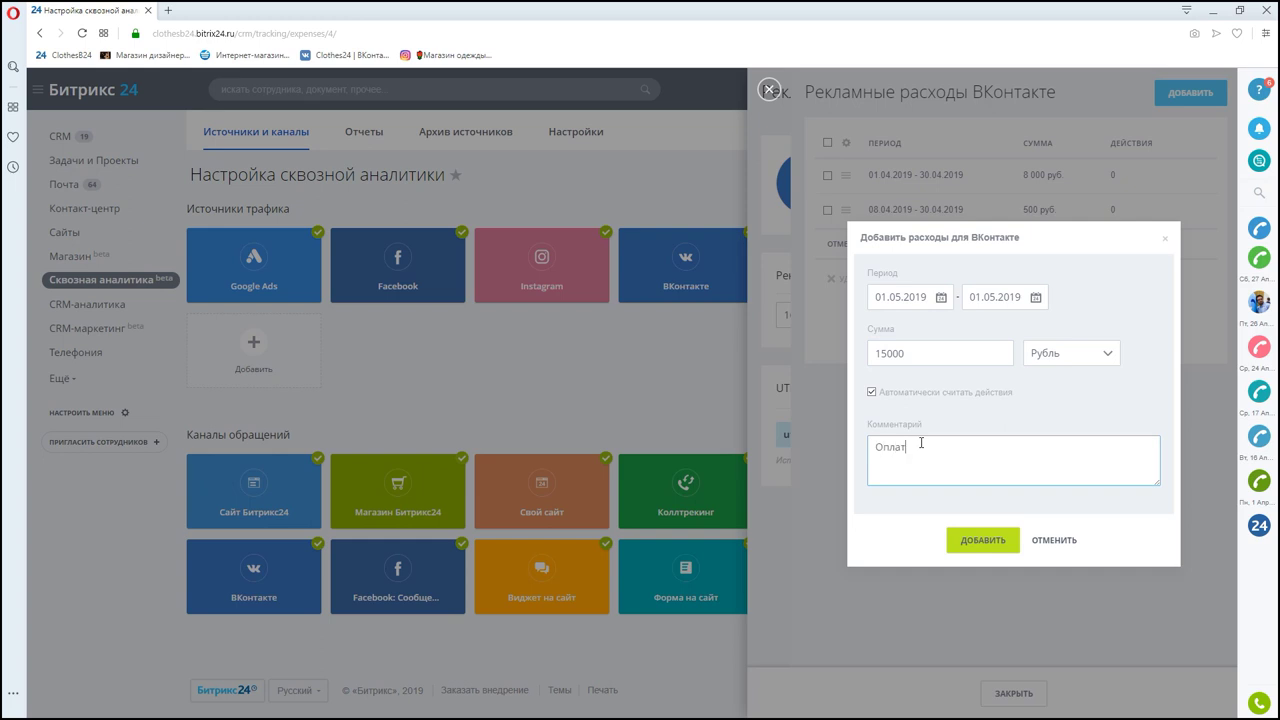
{"action": "type", "text": "а работы специалиста"}
Step: Set the end date of the "ВКонтакте" expense period, add the expense and close the source settings
{"action": "left_click", "coordinate": [1036, 297]}
{"action": "left_click", "coordinate": [1052, 408]}
{"action": "left_click", "coordinate": [1012, 537]}
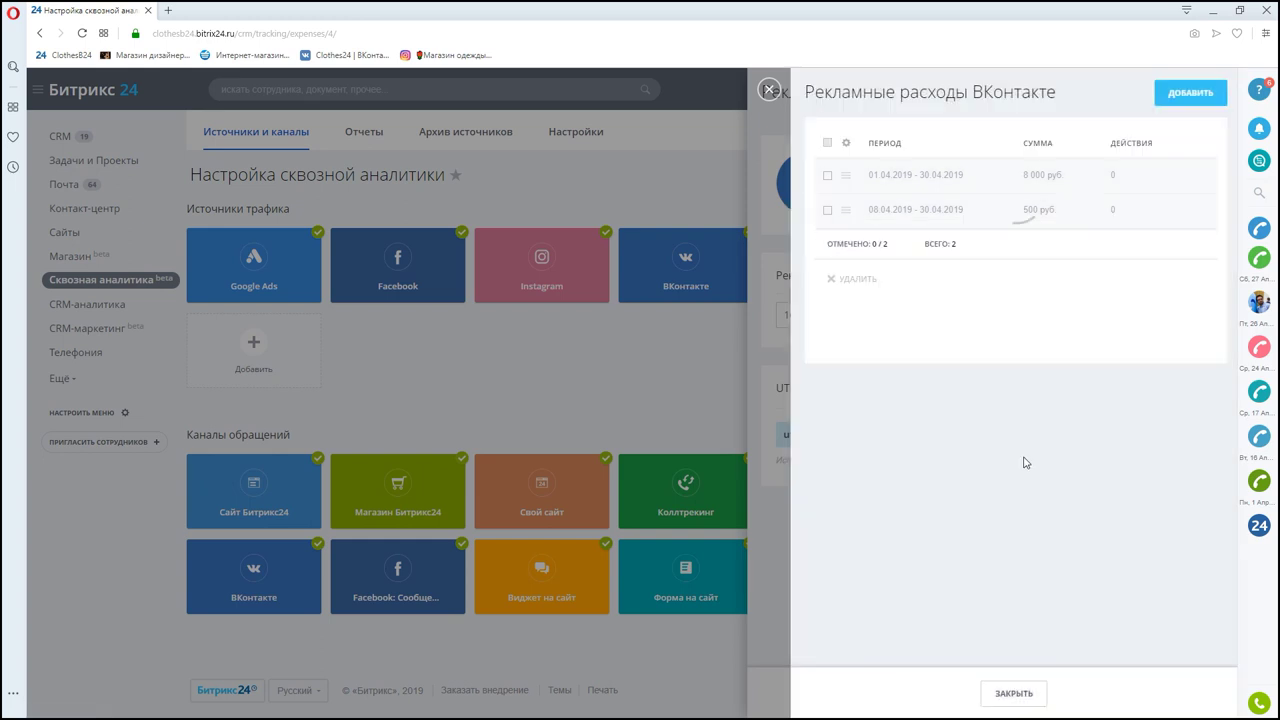
{"action": "left_click", "coordinate": [766, 90]}
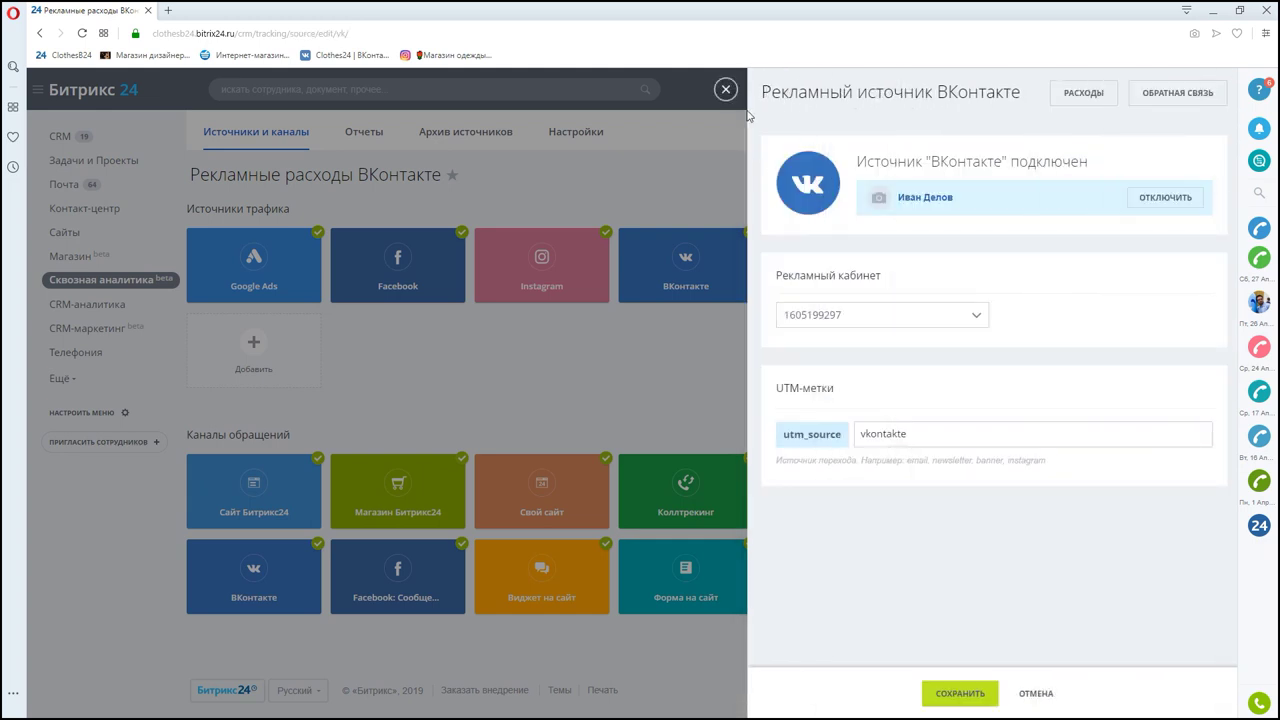
{"action": "left_click", "coordinate": [726, 90]}
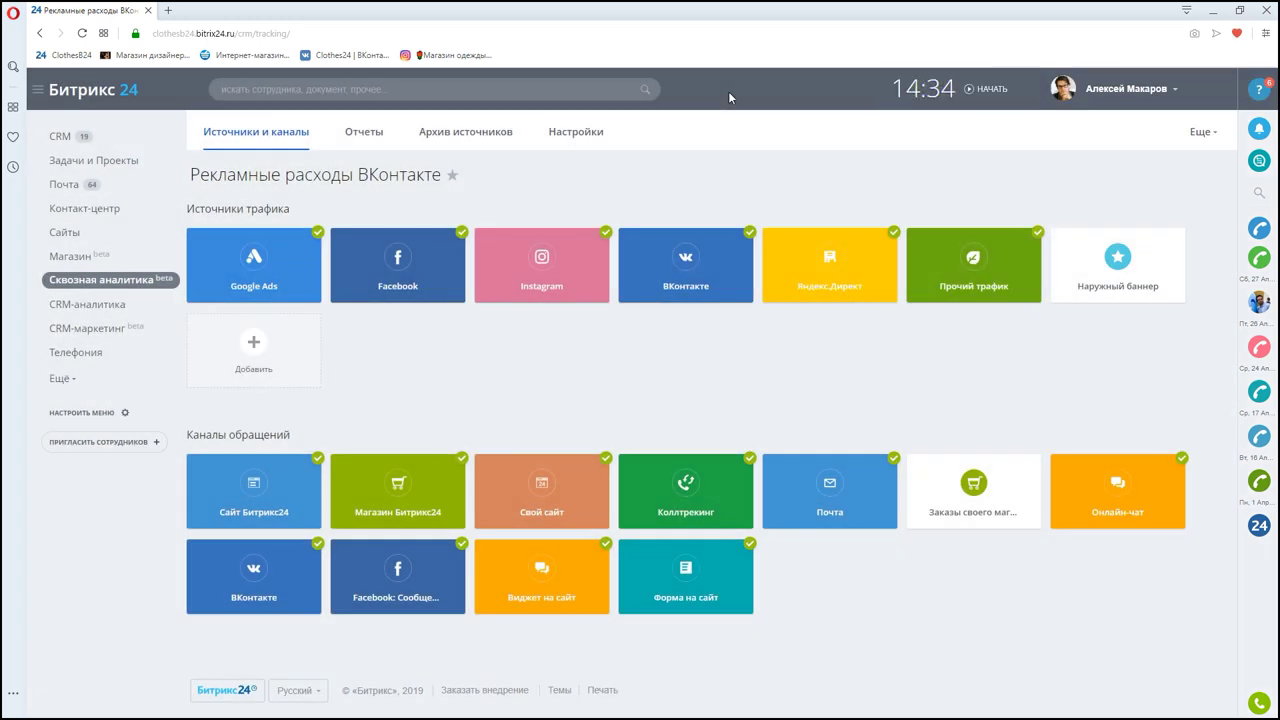